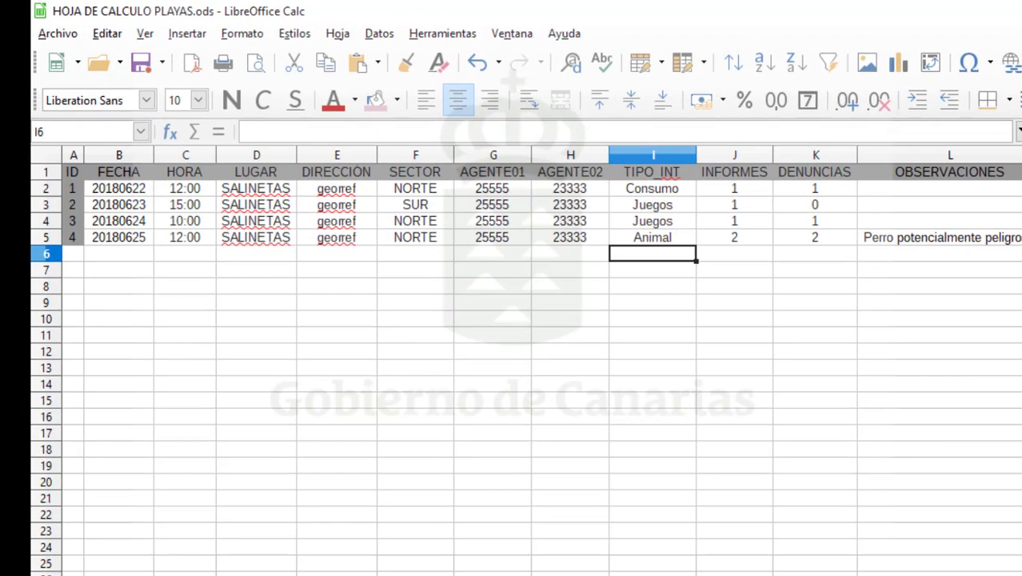
Step: Examine the FECHA, HORA, LUGAR and DIRECCIÓN columns of the beach spreadsheet, from the header through row 5
{"action": "left_click", "coordinate": [130, 175]}
{"action": "left_click_drag", "start_coordinate": [130, 176], "coordinate": [130, 240]}
{"action": "left_click_drag", "start_coordinate": [178, 174], "coordinate": [178, 246]}
{"action": "left_click_drag", "start_coordinate": [246, 172], "coordinate": [258, 244]}
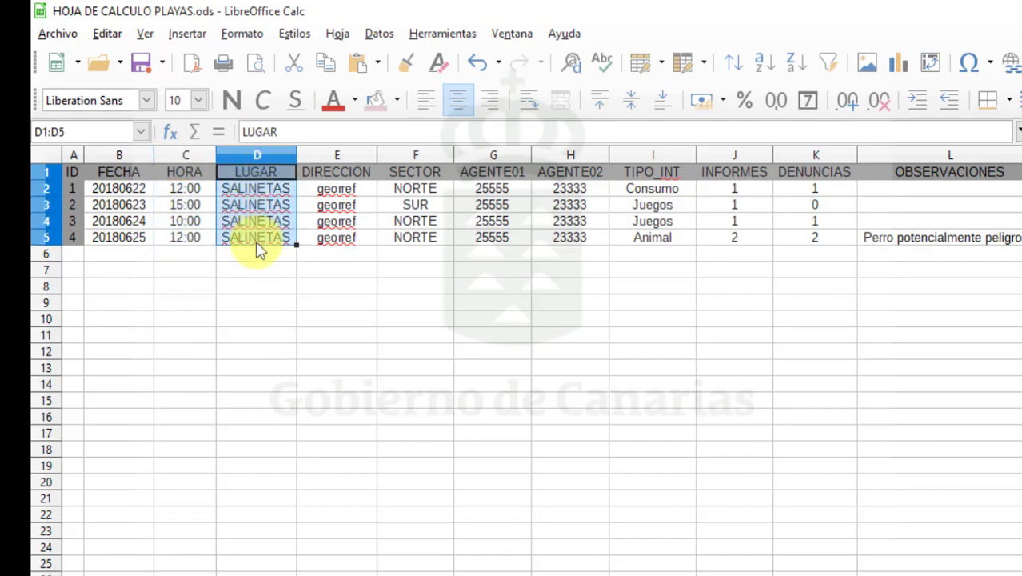
{"action": "left_click_drag", "start_coordinate": [340, 172], "coordinate": [320, 242]}
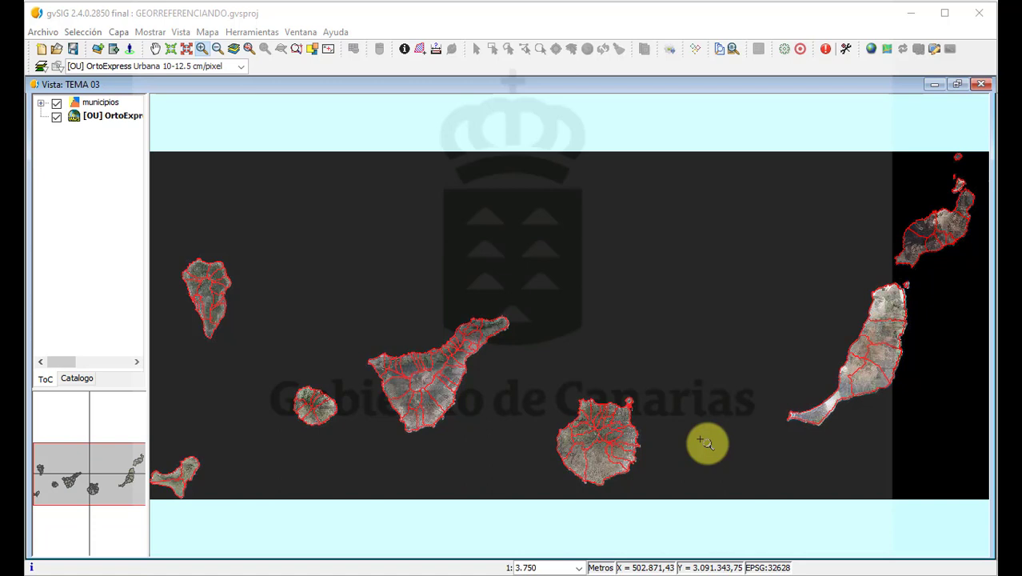
Step: Switch to gvSIG and start a new layer in the TEMA 03 view, choosing Shape as the output format
{"action": "left_click", "coordinate": [192, 36]}
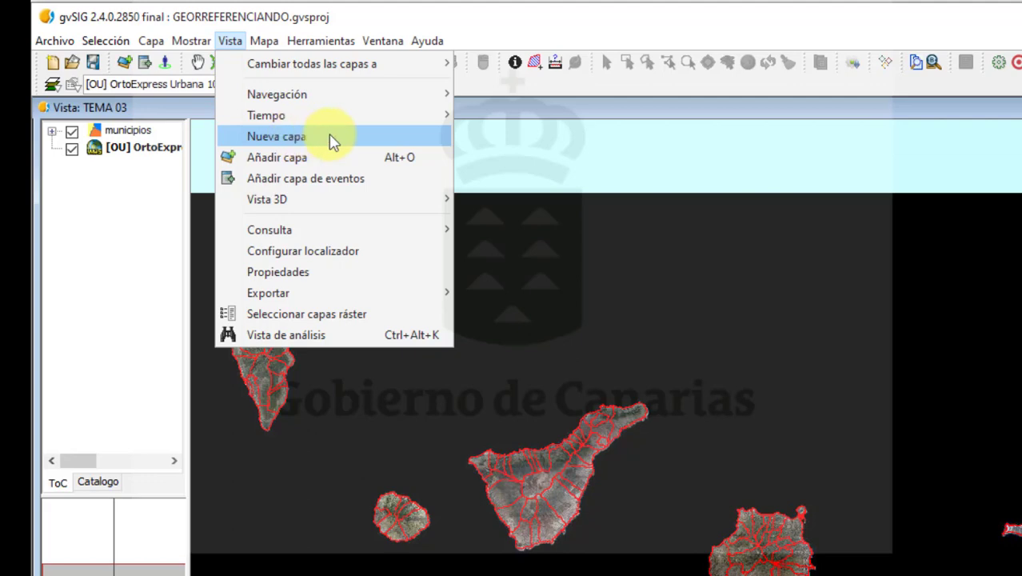
{"action": "left_click", "coordinate": [333, 140]}
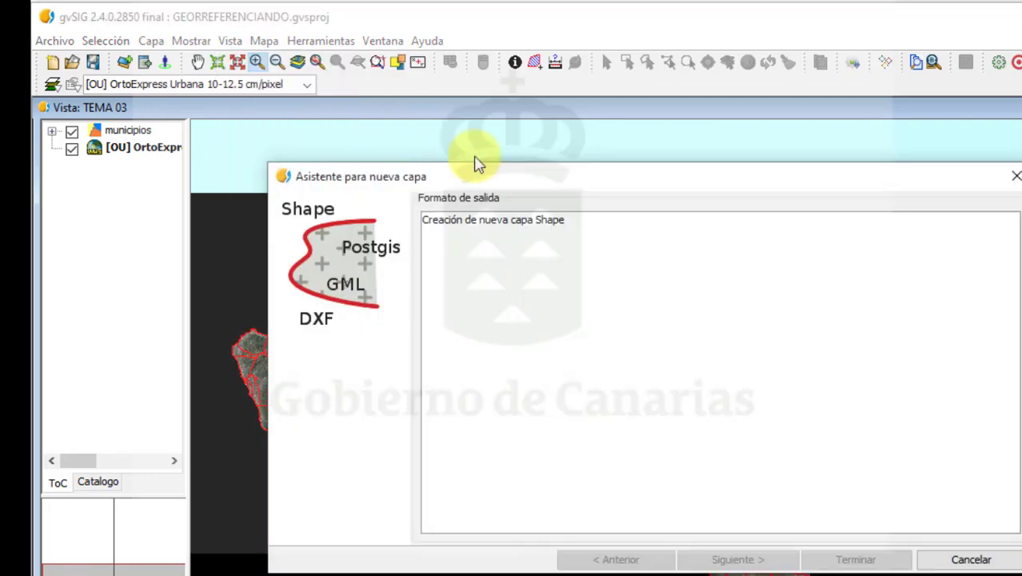
{"action": "left_click", "coordinate": [622, 224]}
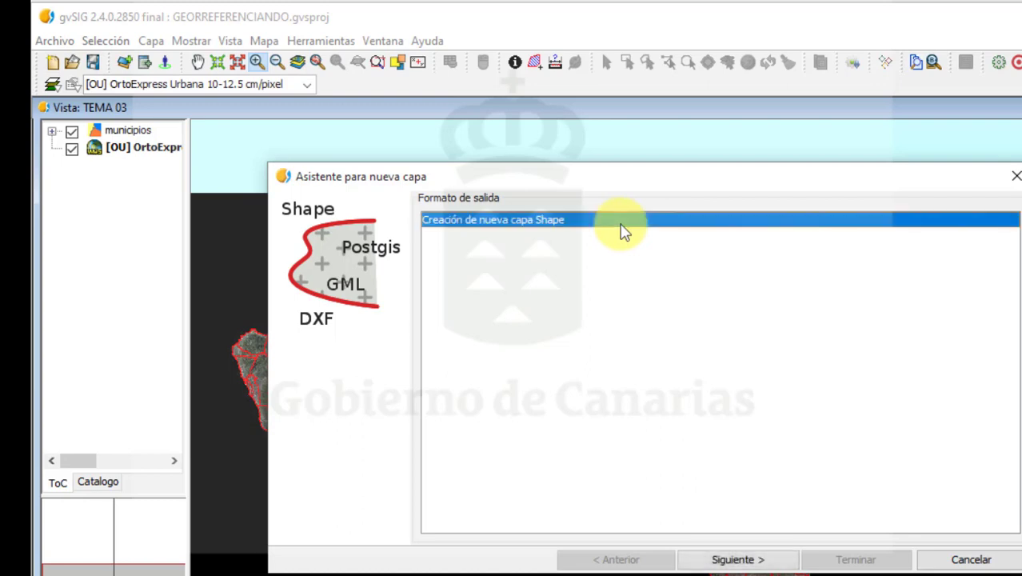
{"action": "left_click", "coordinate": [740, 560]}
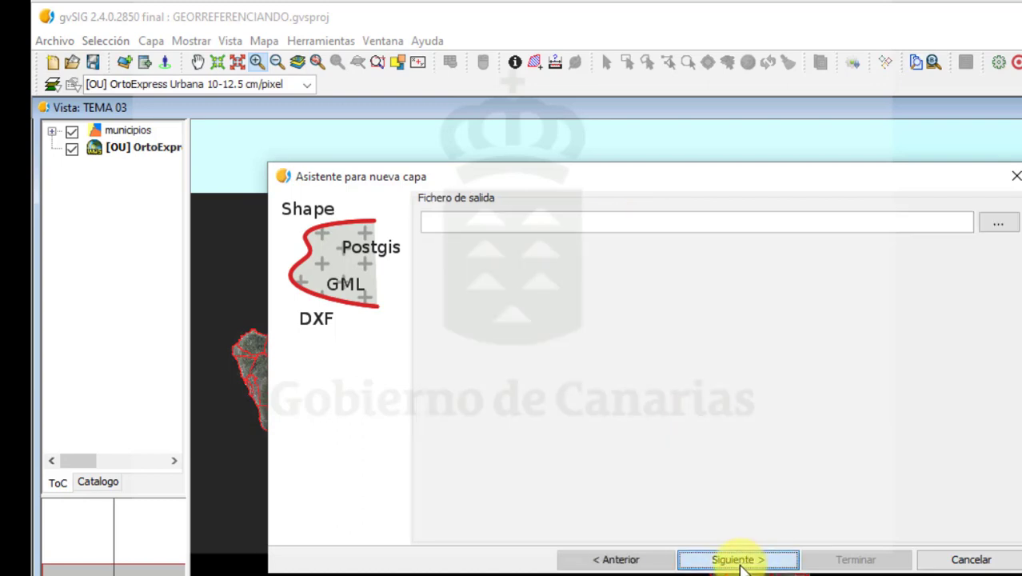
Step: Set the new layer's output file to SERVICIOS PLAYA in the 99 RESULTADOS folder and proceed to the field definitions
{"action": "left_click", "coordinate": [1008, 231]}
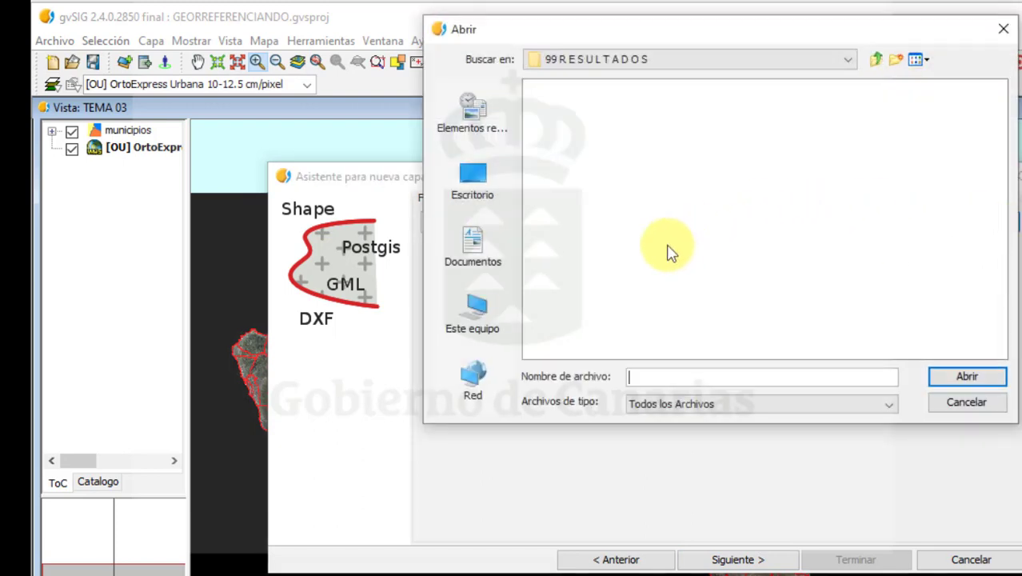
{"action": "type", "text": "SERVICIOS"}
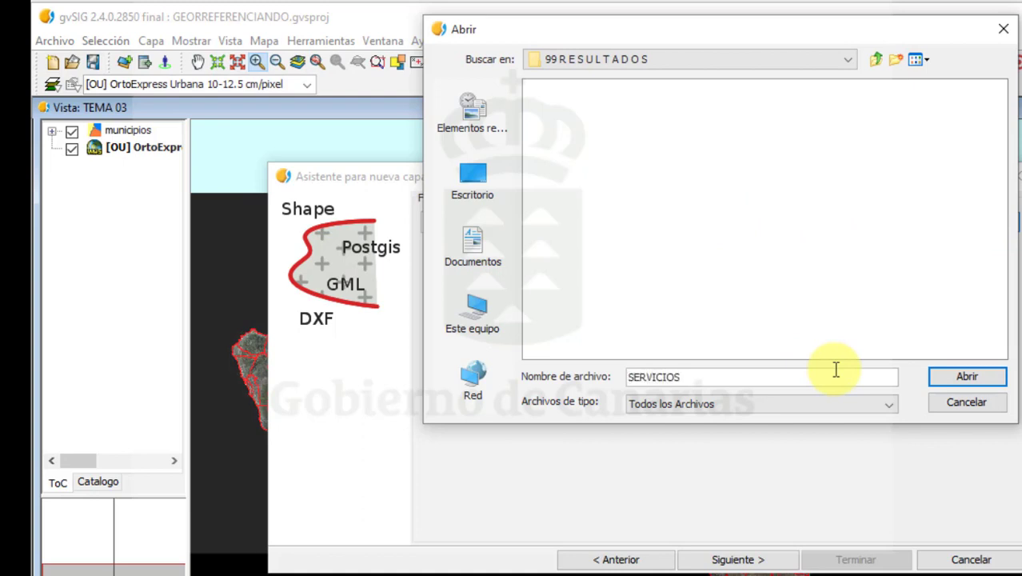
{"action": "type", "text": " PLAYA"}
{"action": "left_click", "coordinate": [968, 379]}
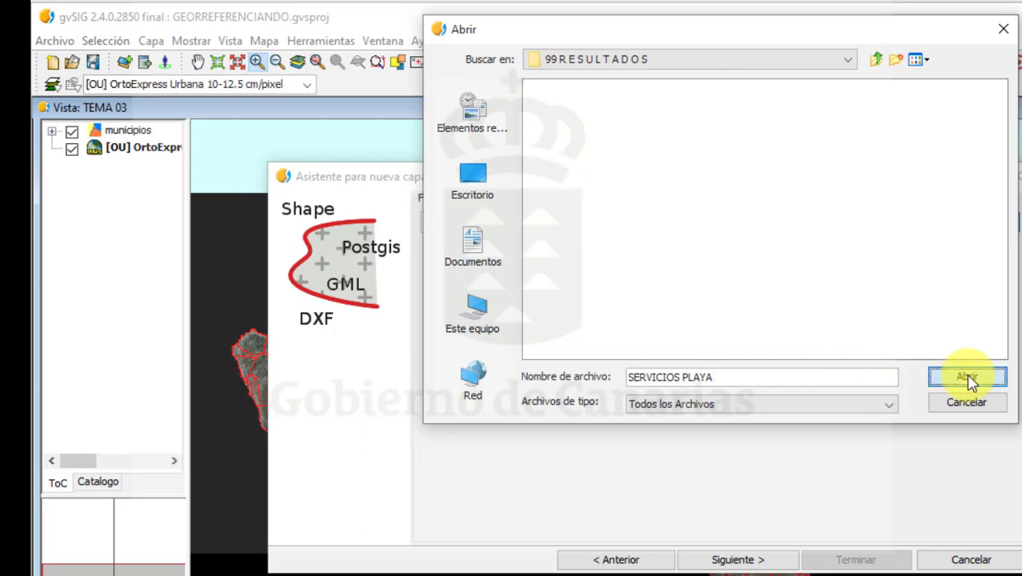
{"action": "left_click", "coordinate": [768, 564]}
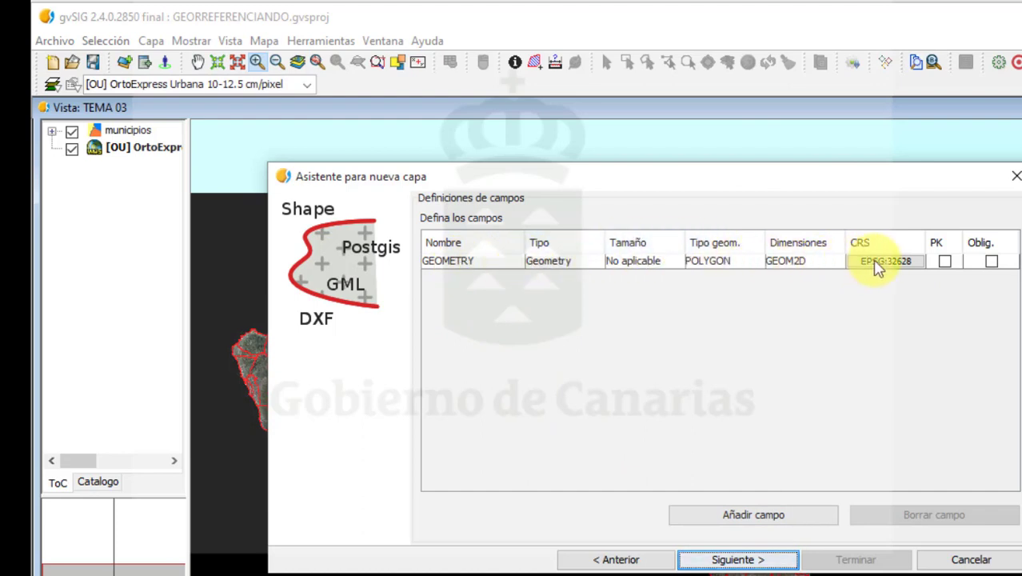
Step: Set the GEOMETRY field's geometry type to POINT and its dimensions to GEOM2D
{"action": "left_click", "coordinate": [755, 264]}
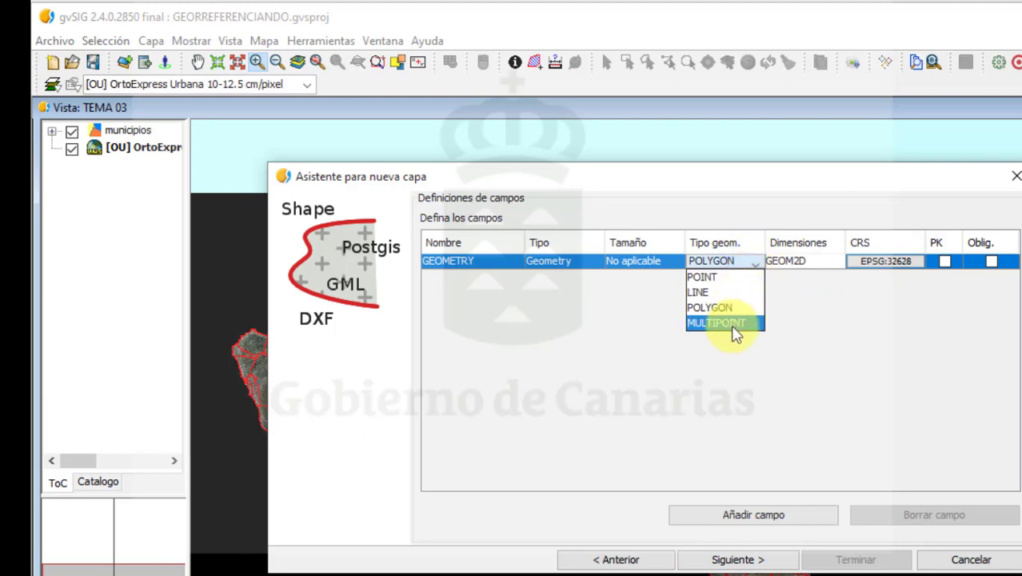
{"action": "left_click", "coordinate": [737, 286]}
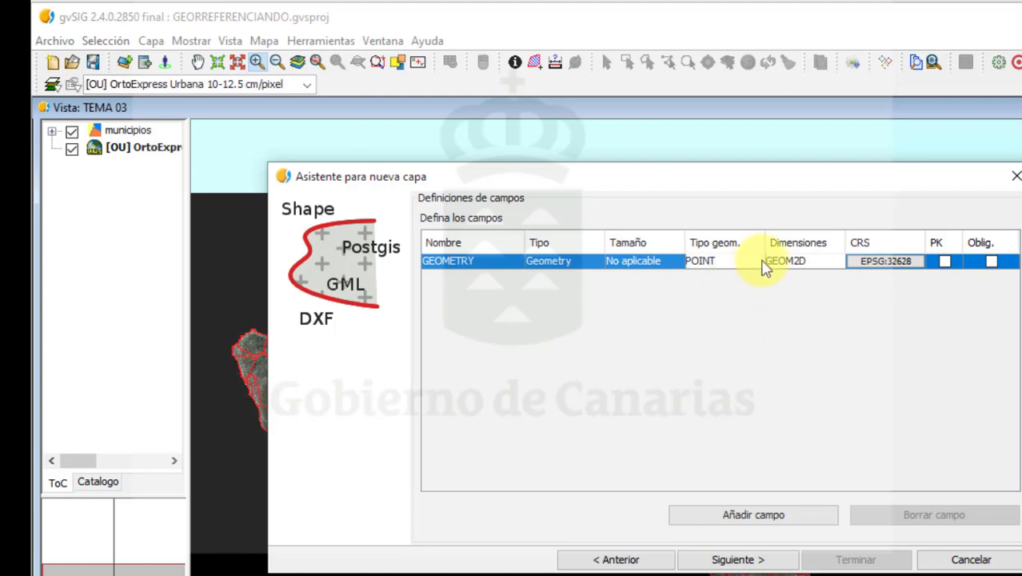
{"action": "left_click", "coordinate": [829, 261]}
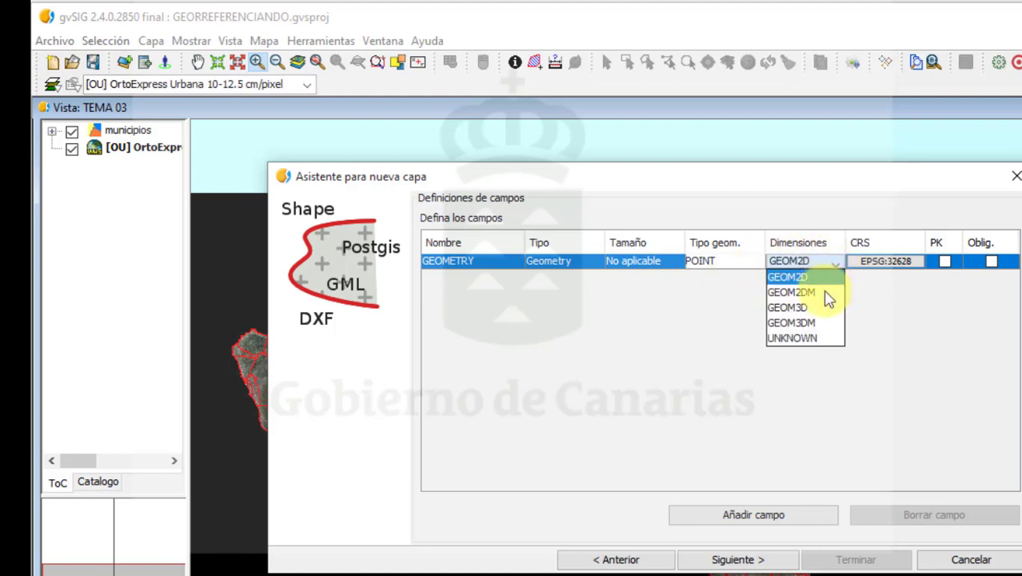
{"action": "left_click", "coordinate": [827, 282]}
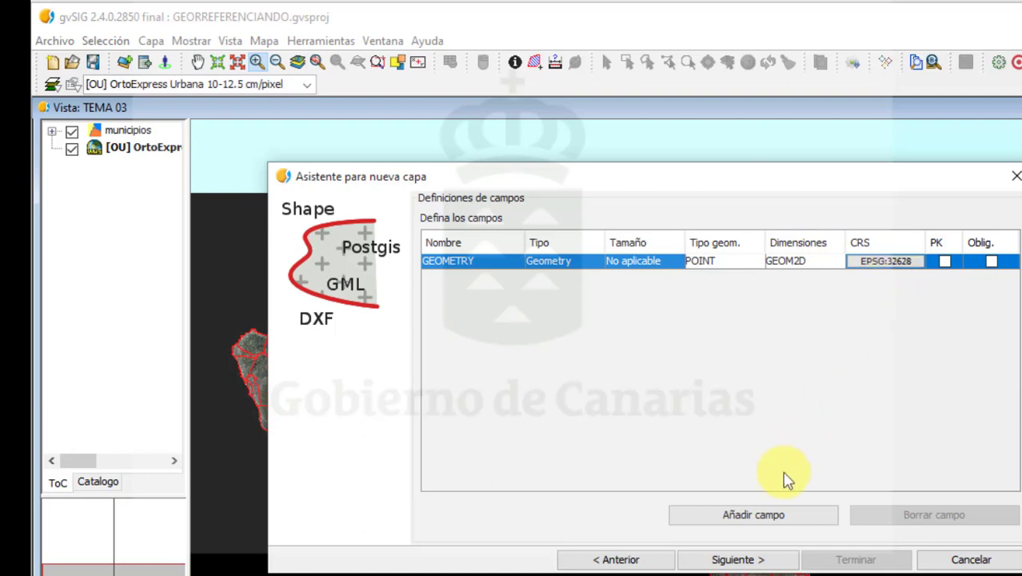
Step: Add a field named FECHA to the new layer and set its type to Date
{"action": "left_click", "coordinate": [780, 520]}
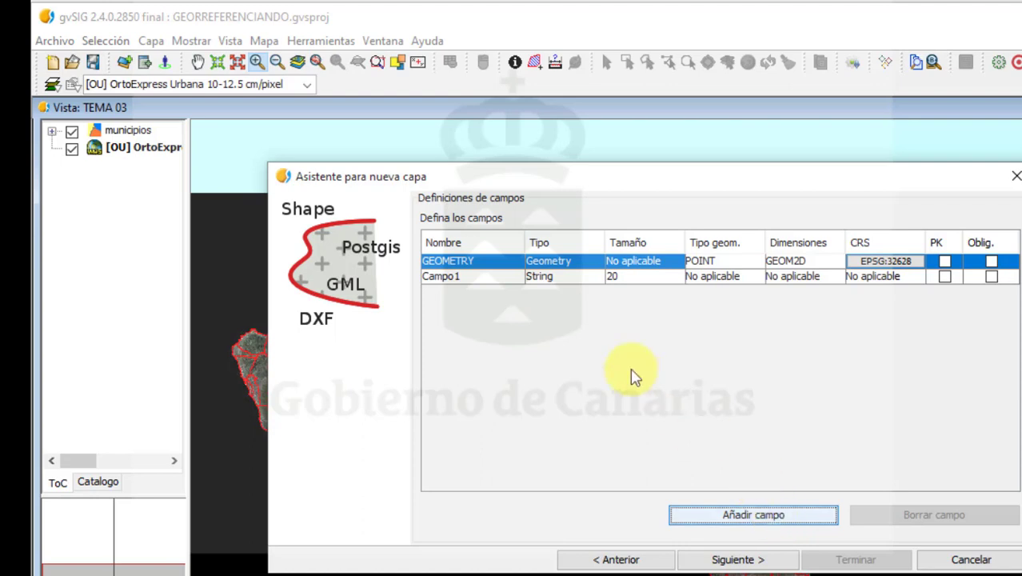
{"action": "left_click", "coordinate": [485, 280]}
{"action": "left_click", "coordinate": [480, 279]}
{"action": "left_click_drag", "start_coordinate": [480, 278], "coordinate": [417, 282]}
{"action": "type", "text": "ECHA"}
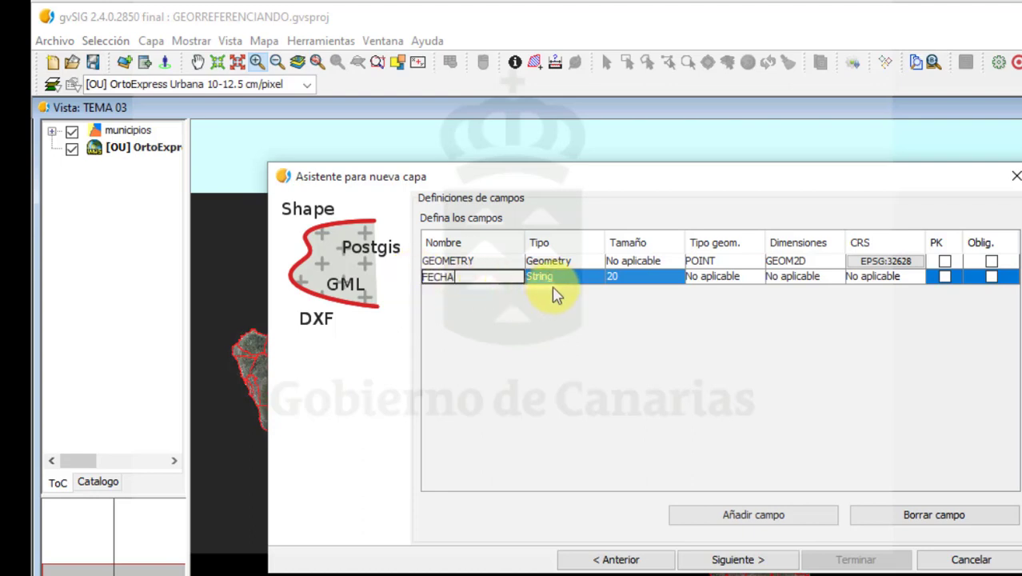
{"action": "left_click", "coordinate": [584, 278]}
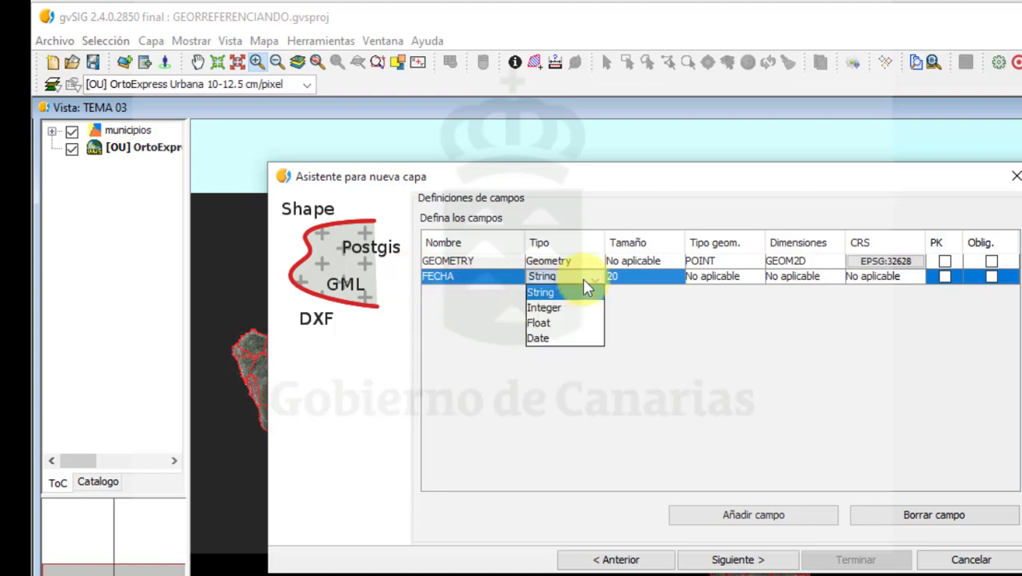
{"action": "left_click", "coordinate": [578, 340]}
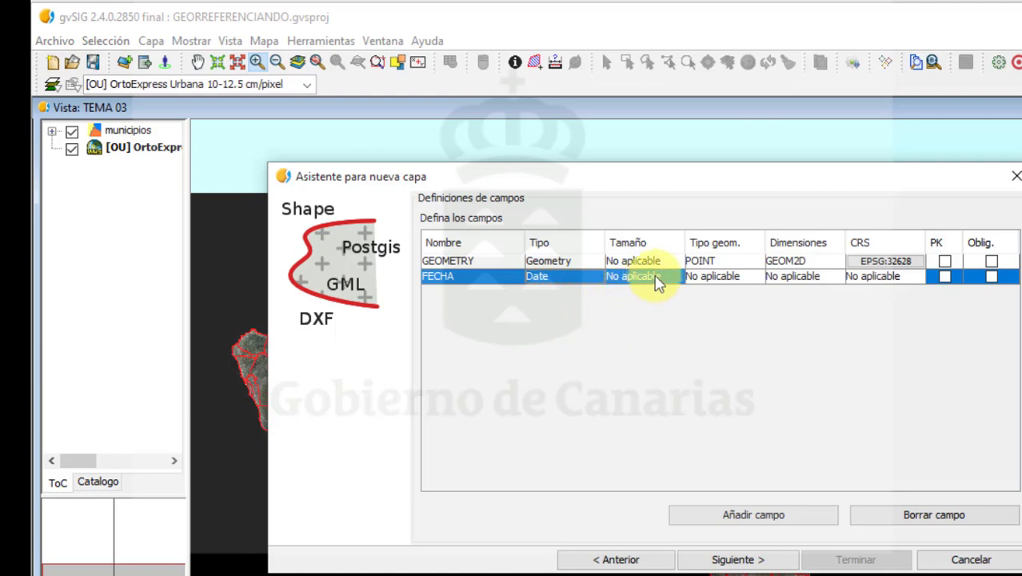
Step: Add a field named HORA with type Integer and size 10
{"action": "left_click", "coordinate": [810, 520]}
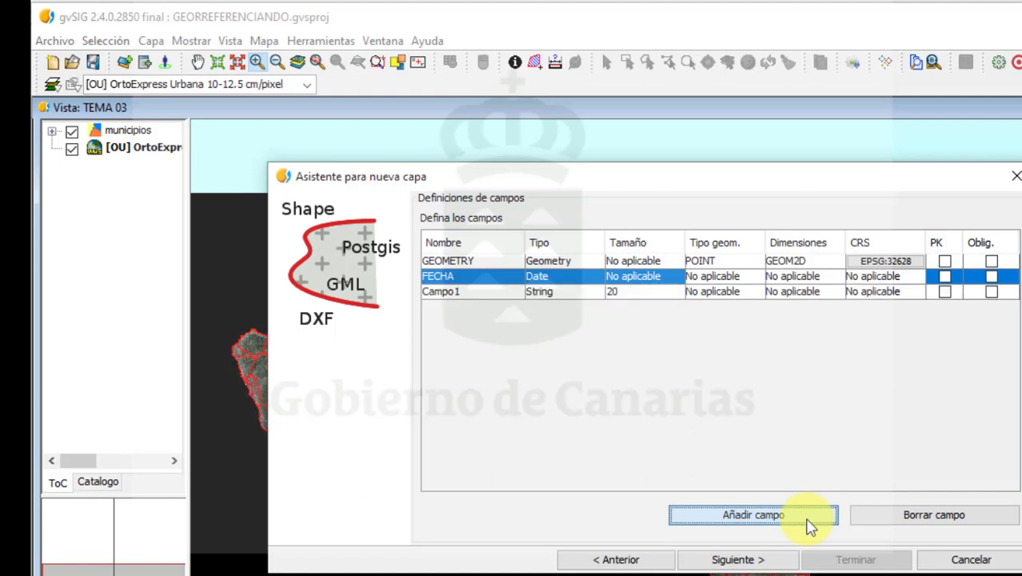
{"action": "left_click", "coordinate": [482, 292]}
{"action": "left_click", "coordinate": [483, 293]}
{"action": "double_click", "coordinate": [487, 298]}
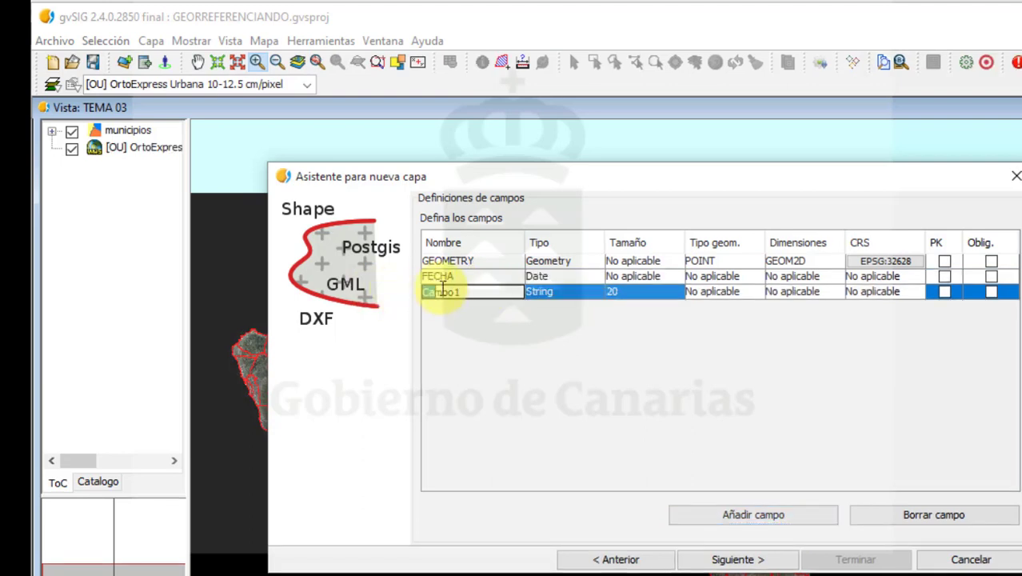
{"action": "type", "text": "HOR"}
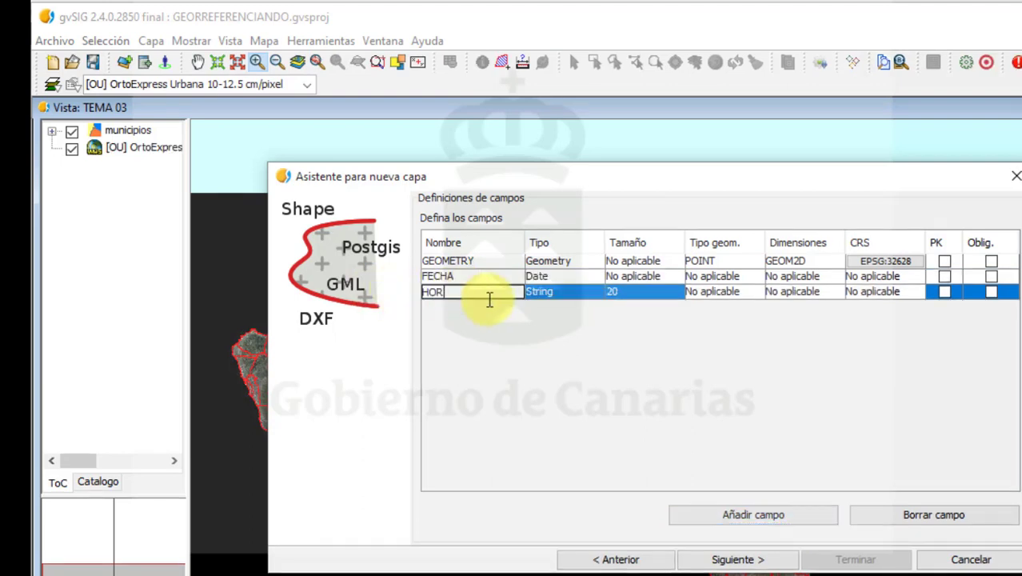
{"action": "type", "text": "A"}
{"action": "key", "text": "Return"}
{"action": "left_click", "coordinate": [586, 292]}
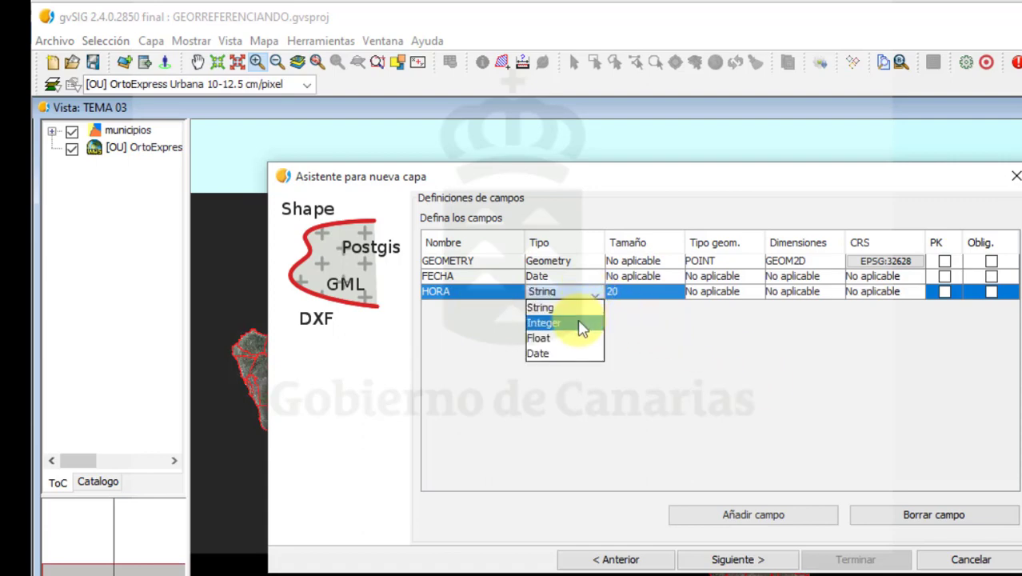
{"action": "left_click", "coordinate": [583, 325]}
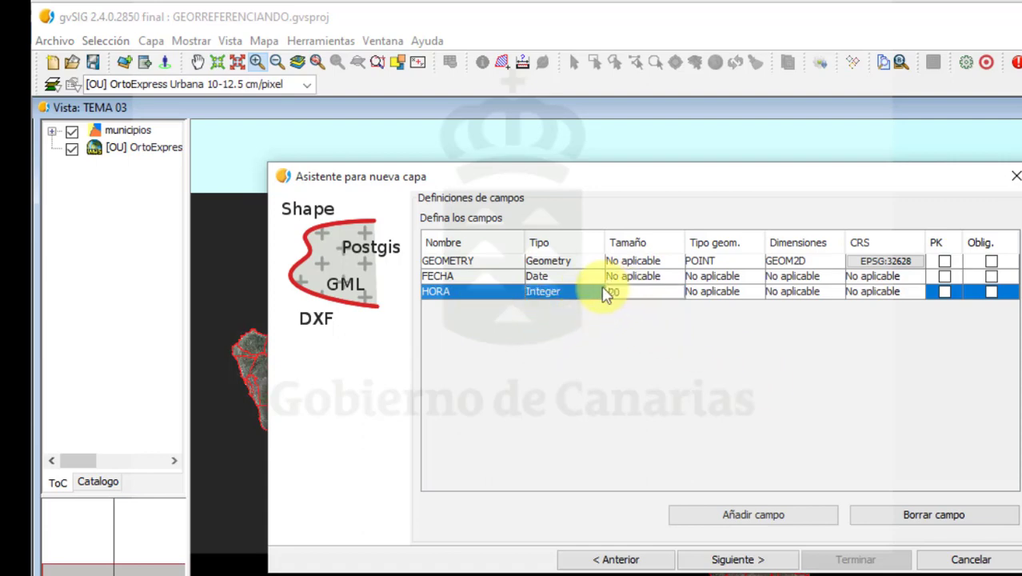
{"action": "left_click", "coordinate": [605, 295]}
{"action": "type", "text": "10"}
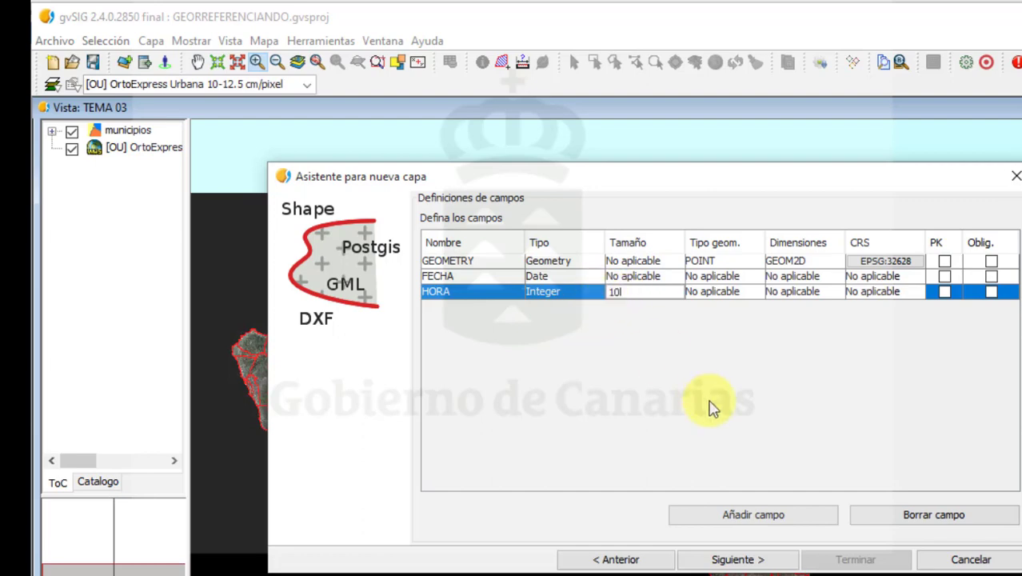
Step: Add a field named LUGAR, keeping its String type and size of 20
{"action": "left_click", "coordinate": [770, 518]}
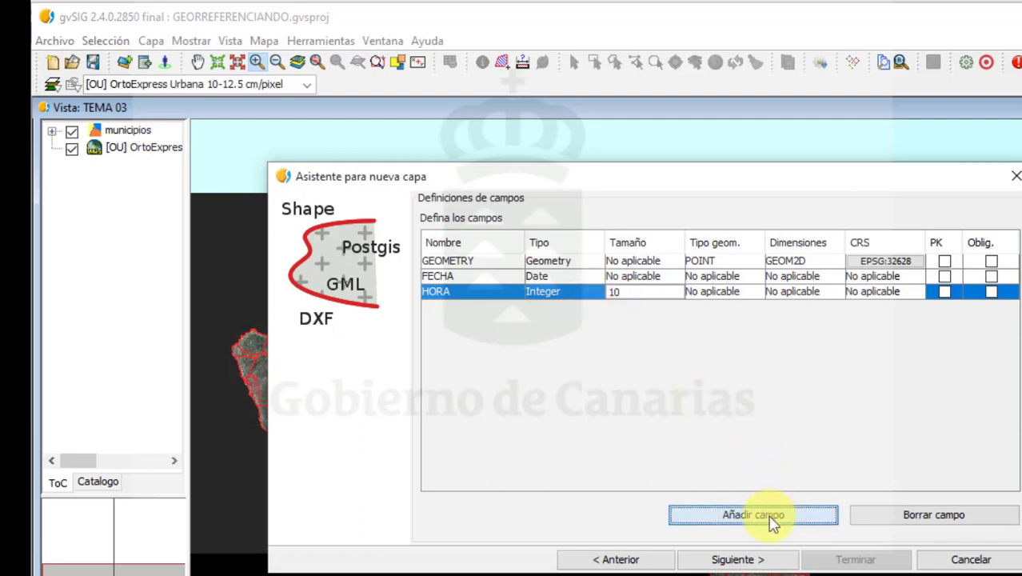
{"action": "left_click", "coordinate": [473, 307]}
{"action": "left_click_drag", "start_coordinate": [473, 308], "coordinate": [422, 315]}
{"action": "key", "text": "BackSpace"}
{"action": "type", "text": "LUGAR"}
{"action": "left_click", "coordinate": [552, 308]}
{"action": "left_click", "coordinate": [642, 311]}
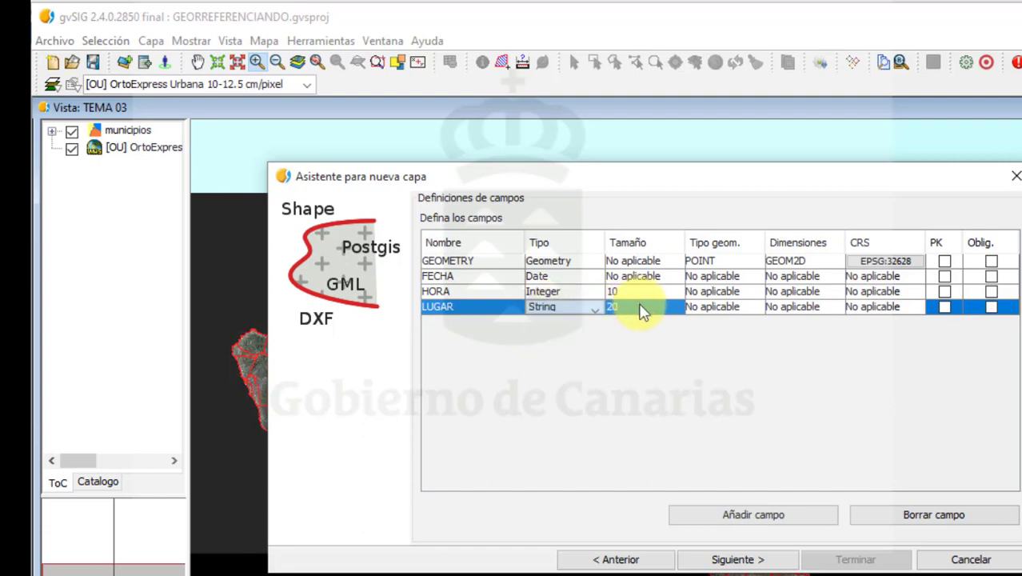
Step: Add a String field named TIPO_INT for the type of intervention
{"action": "left_click", "coordinate": [815, 522]}
{"action": "double_click", "coordinate": [477, 322]}
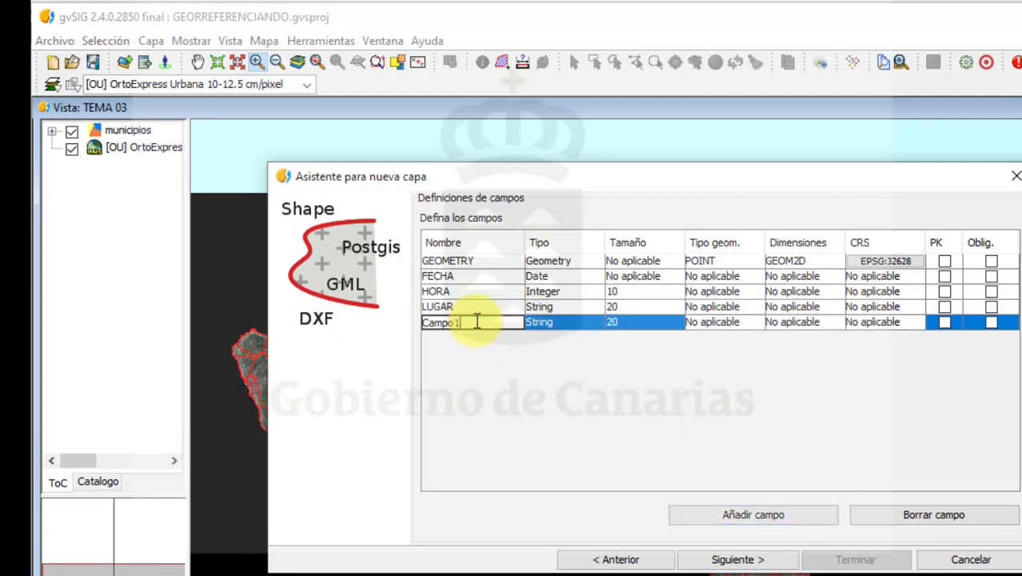
{"action": "left_click_drag", "start_coordinate": [432, 321], "coordinate": [506, 340]}
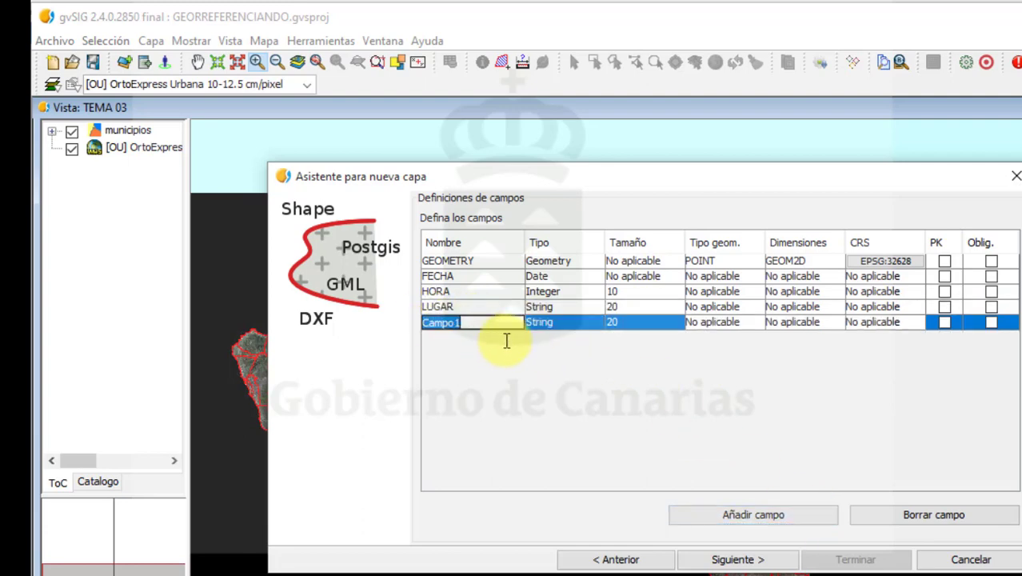
{"action": "type", "text": "TIPO_INT"}
{"action": "key", "text": "Return"}
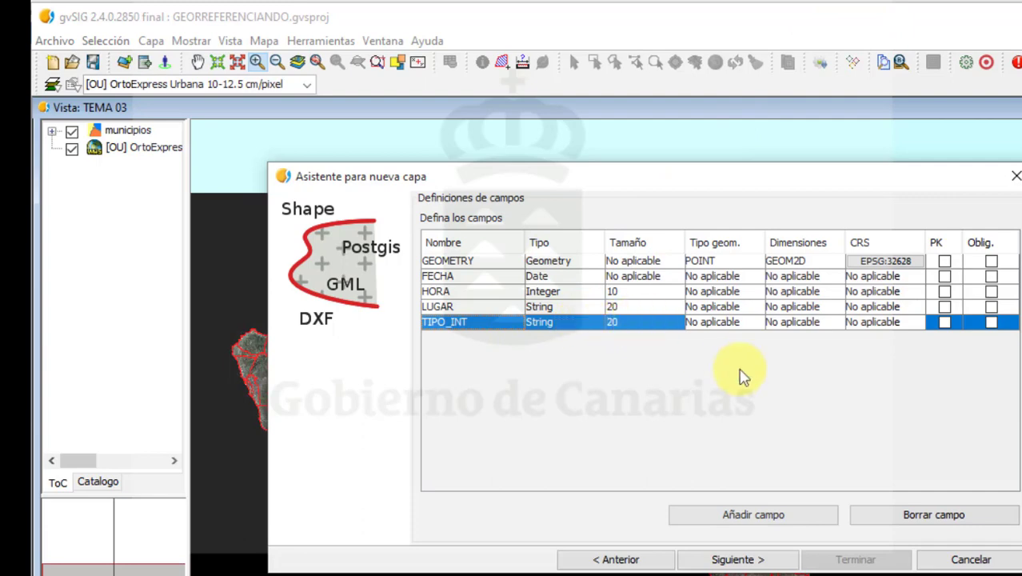
Step: Add a field named DENUNCIAS and set its type to Integer
{"action": "left_click", "coordinate": [828, 513]}
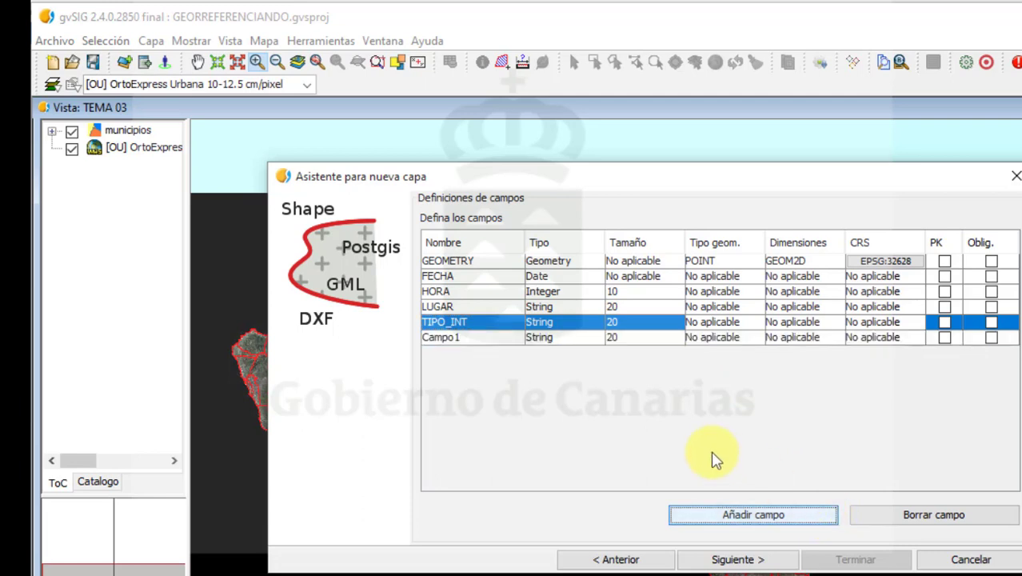
{"action": "double_click", "coordinate": [480, 338]}
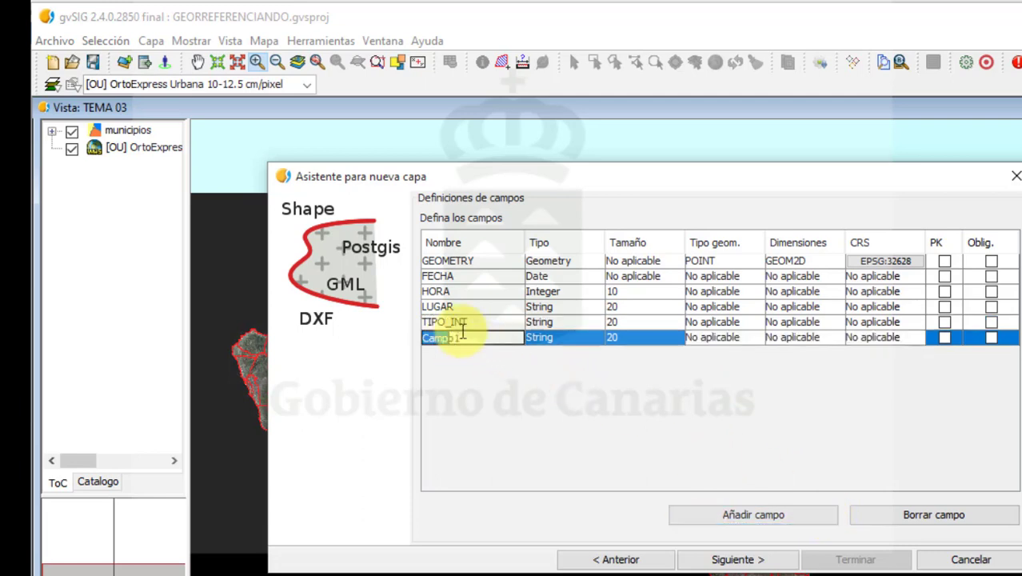
{"action": "left_click_drag", "start_coordinate": [479, 339], "coordinate": [419, 326]}
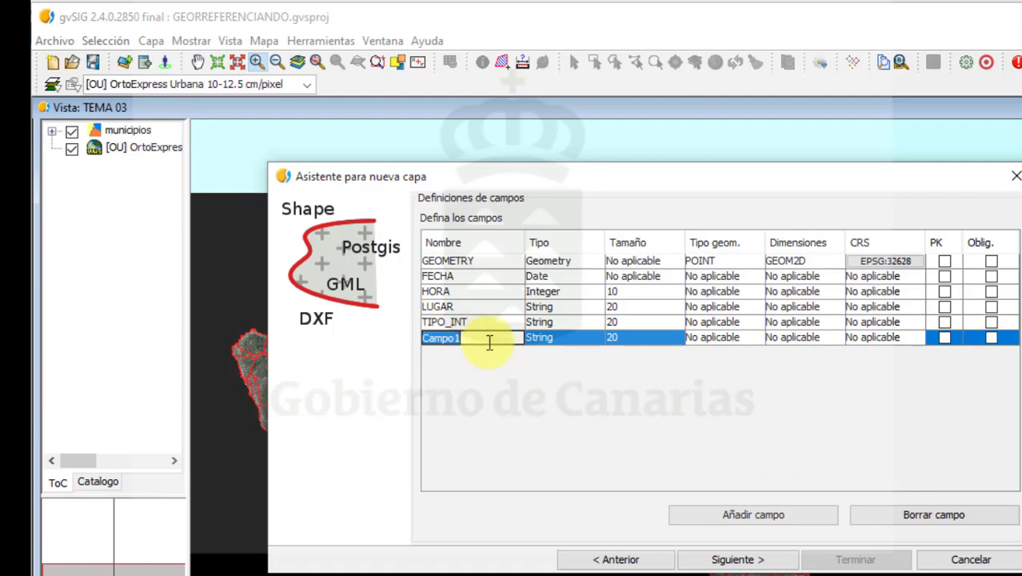
{"action": "type", "text": "DENUNCIAS"}
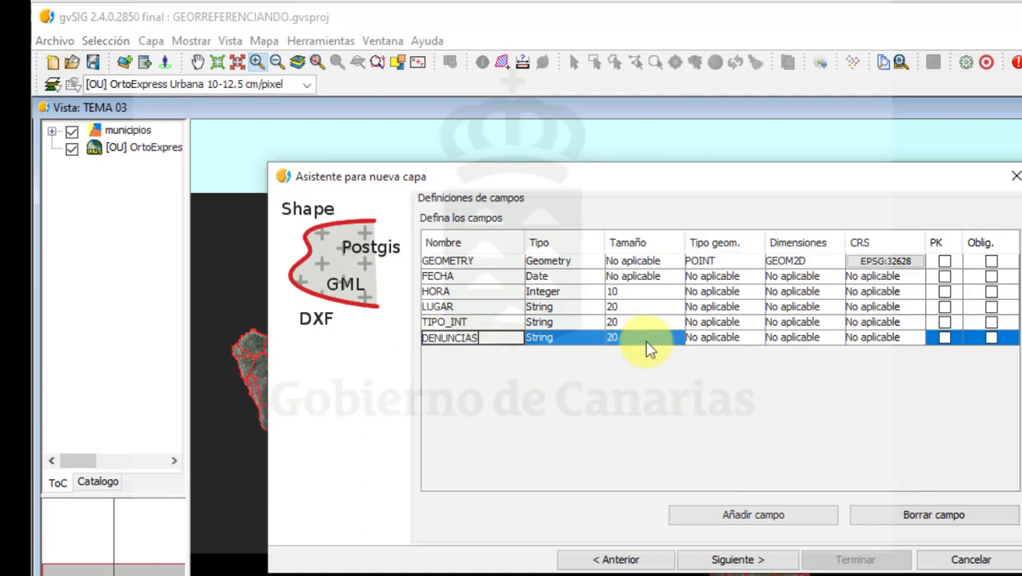
{"action": "left_click", "coordinate": [591, 341]}
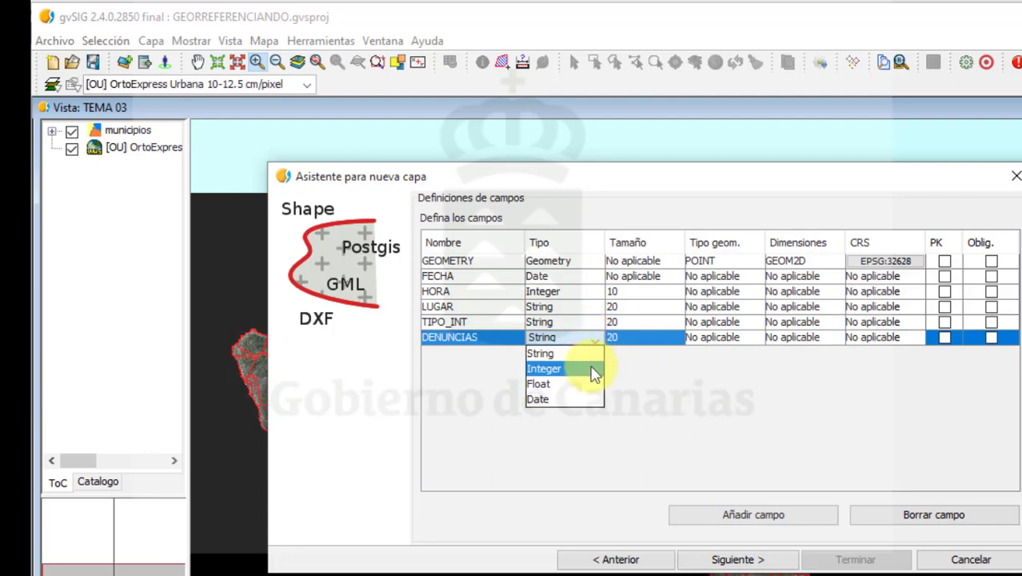
{"action": "left_click", "coordinate": [593, 372]}
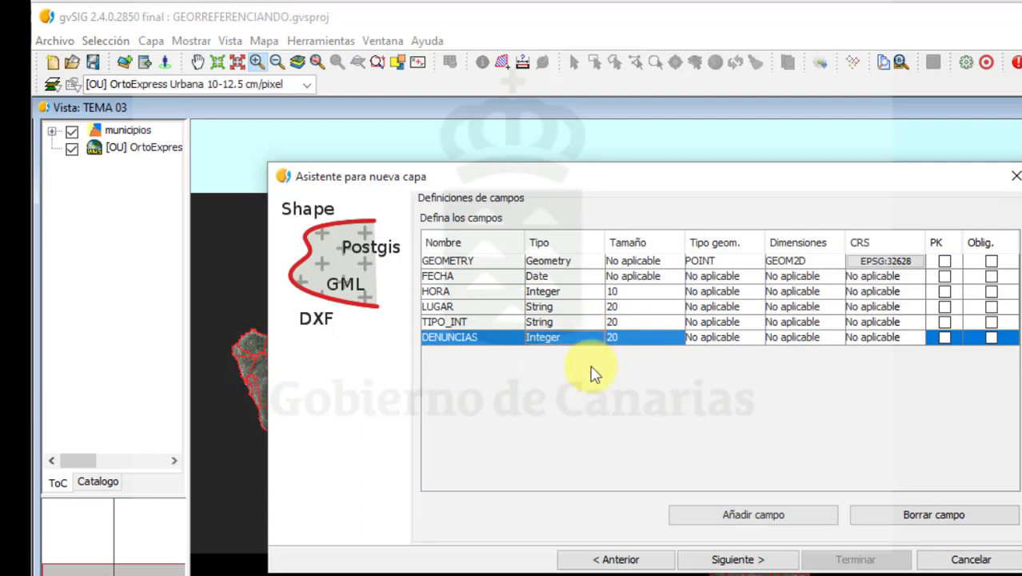
Step: Set the DENUNCIAS field's size to 10 and finish creating the layer, adding it to the view
{"action": "double_click", "coordinate": [629, 344]}
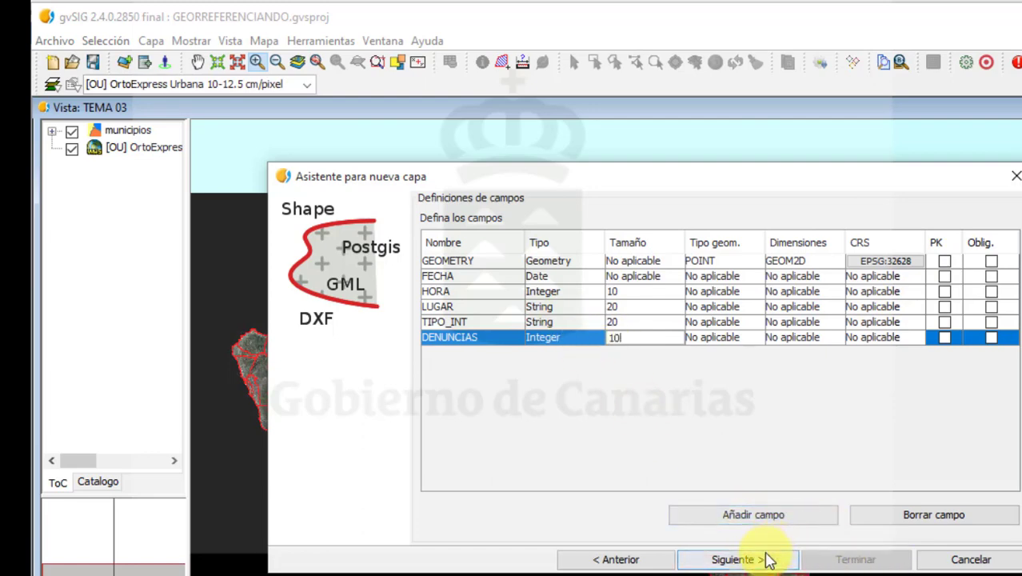
{"action": "left_click", "coordinate": [658, 344]}
{"action": "left_click", "coordinate": [736, 564]}
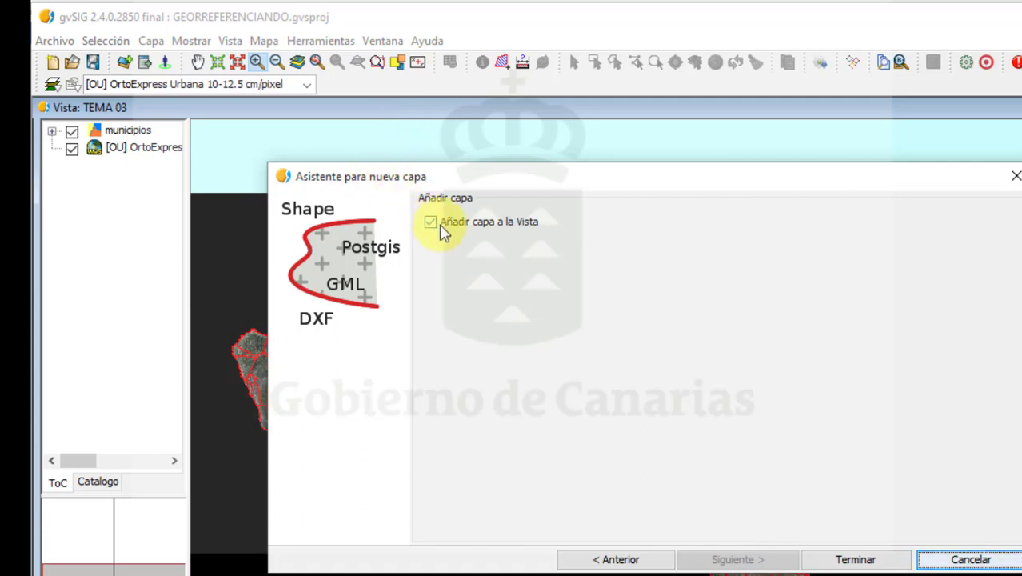
{"action": "left_click", "coordinate": [852, 563]}
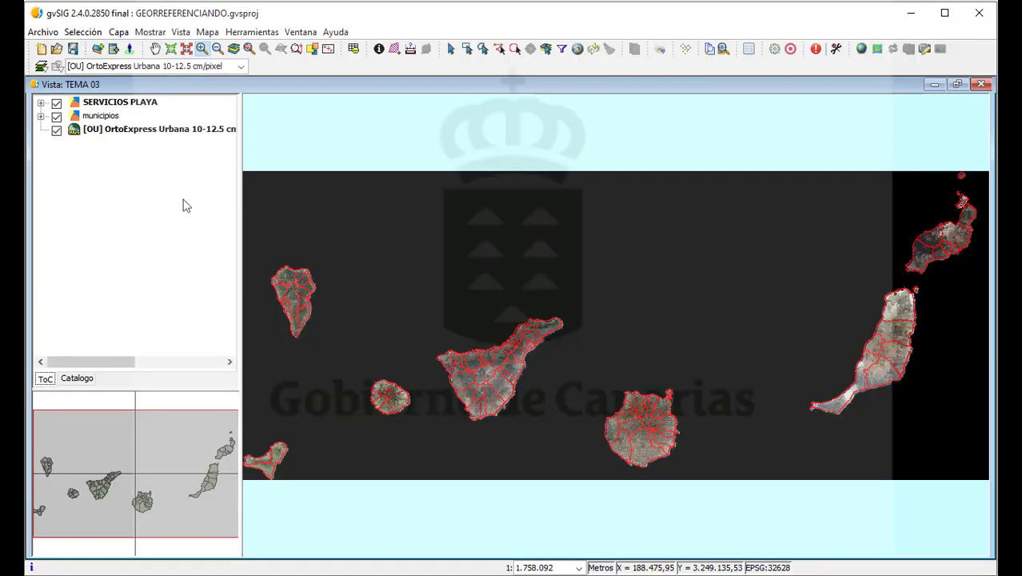
Step: Expand the SERVICIOS PLAYA layer's legend and view its attribute table
{"action": "left_click", "coordinate": [41, 103]}
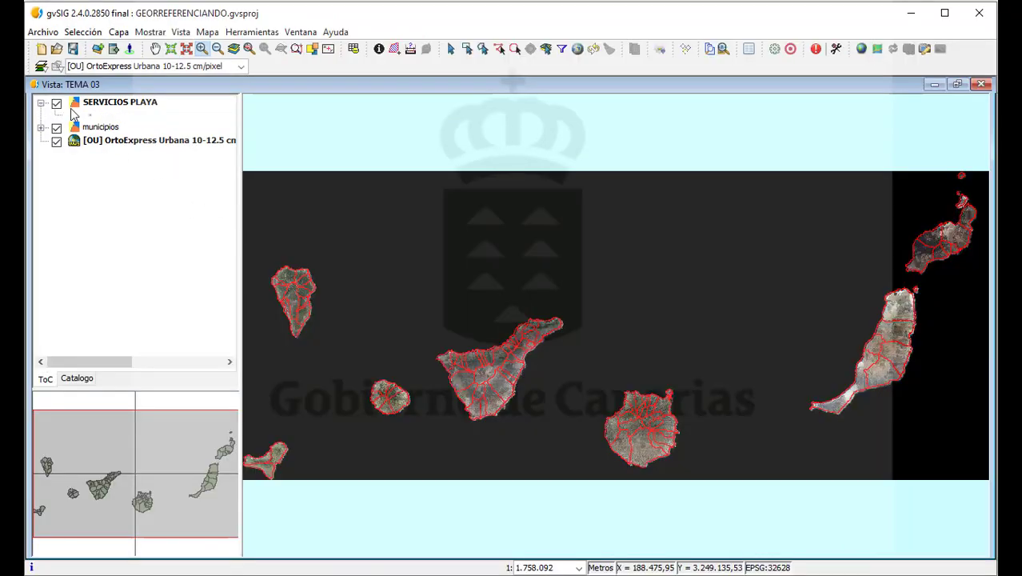
{"action": "right_click", "coordinate": [136, 108]}
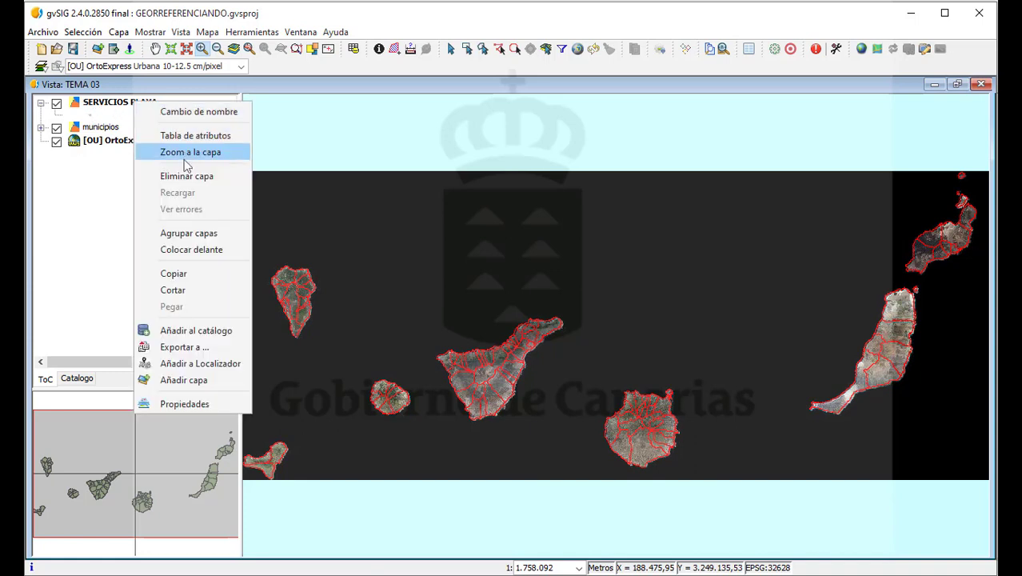
{"action": "left_click", "coordinate": [180, 135]}
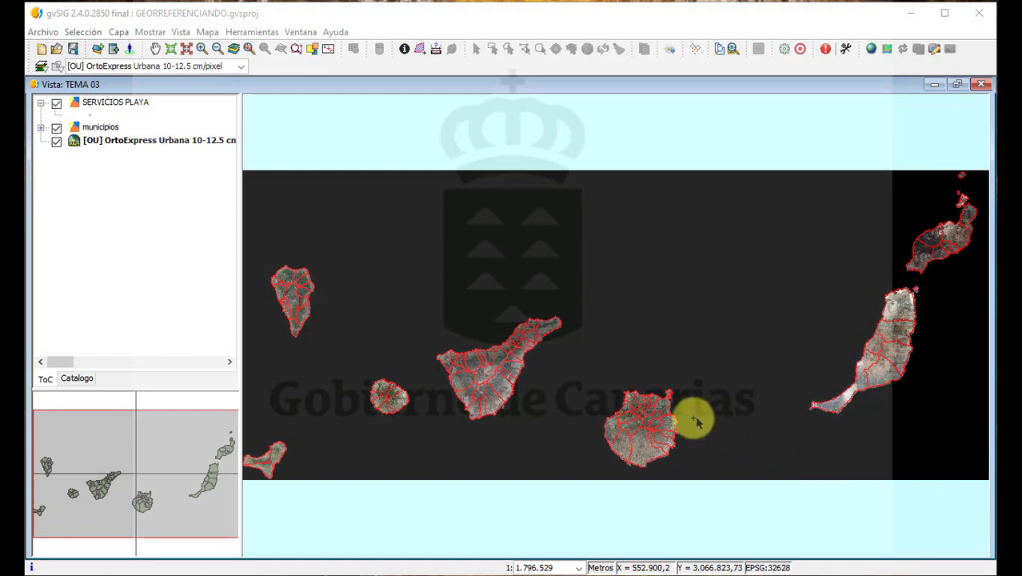
Step: Make SERVICIOS PLAYA the active layer and open the properties of its attribute table
{"action": "left_click", "coordinate": [126, 109]}
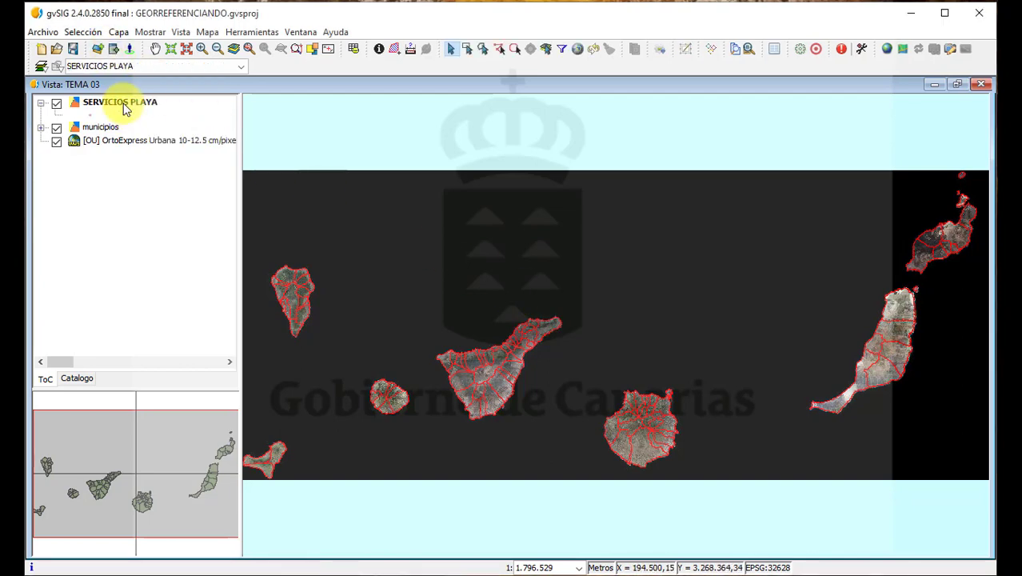
{"action": "right_click", "coordinate": [124, 105]}
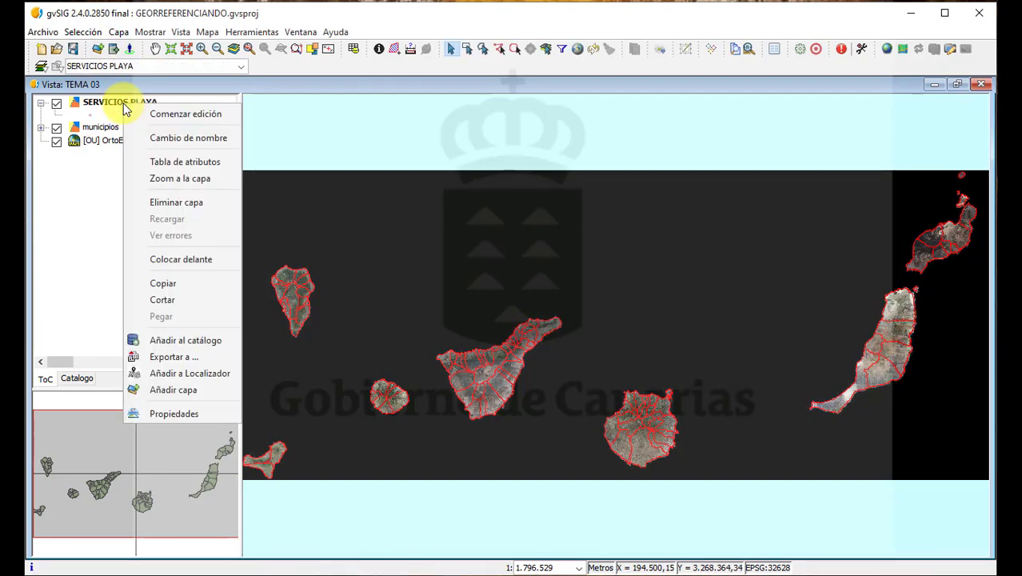
{"action": "left_click", "coordinate": [177, 168]}
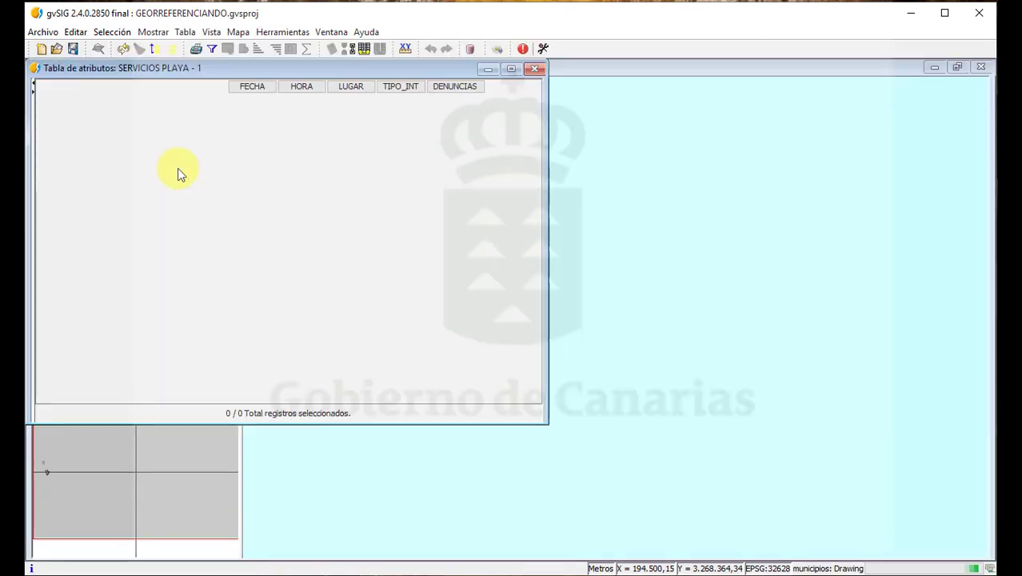
{"action": "left_click", "coordinate": [186, 34]}
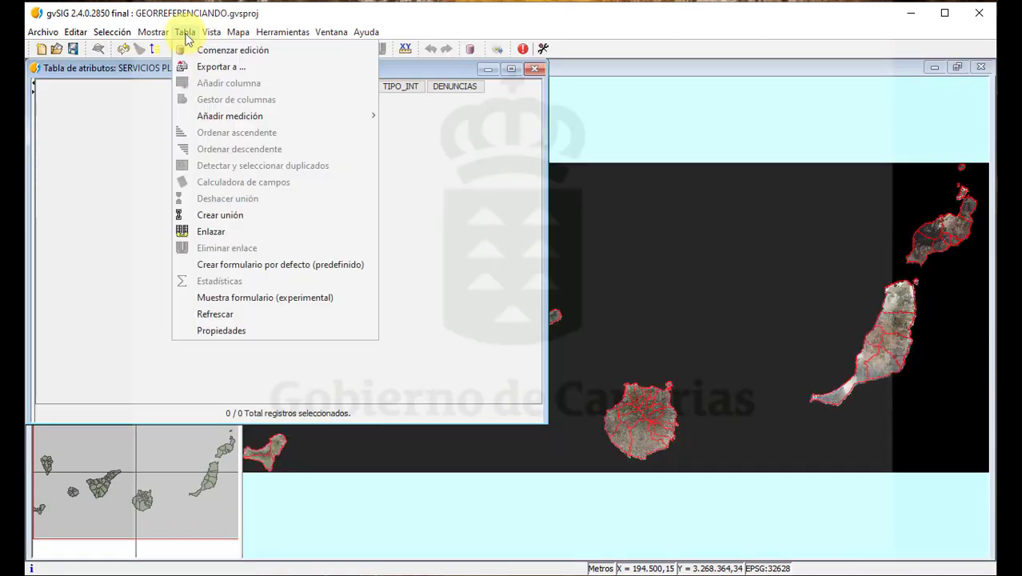
{"action": "left_click", "coordinate": [227, 331]}
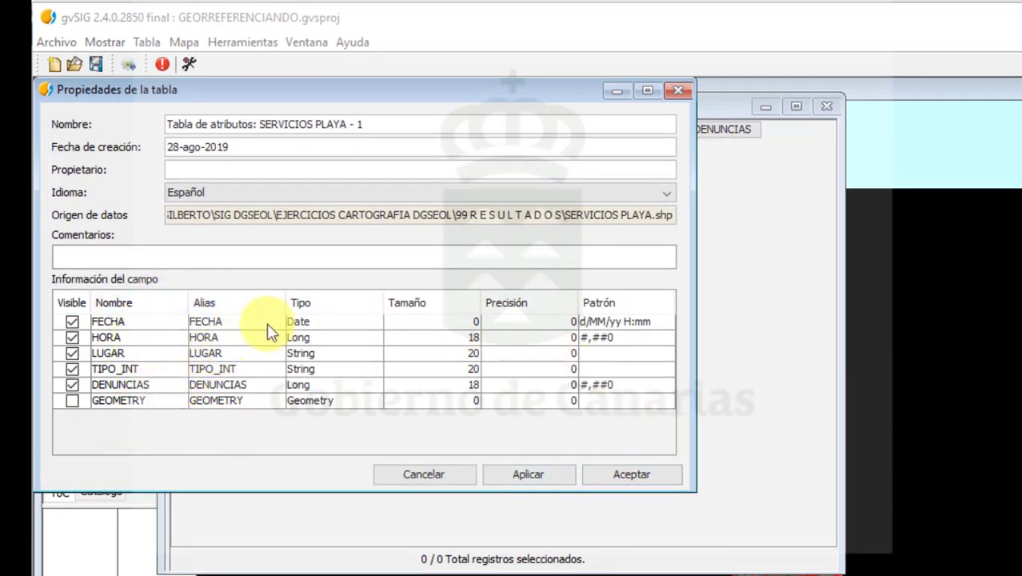
Step: Remove the time part from the FECHA field's display pattern, setting it to d/MM/yy
{"action": "left_click", "coordinate": [179, 324]}
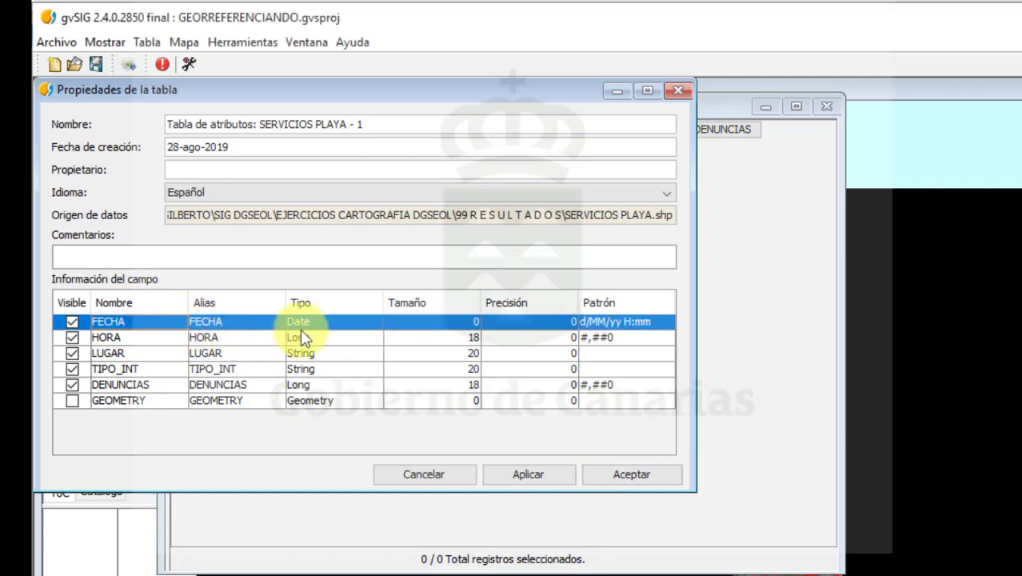
{"action": "double_click", "coordinate": [633, 324]}
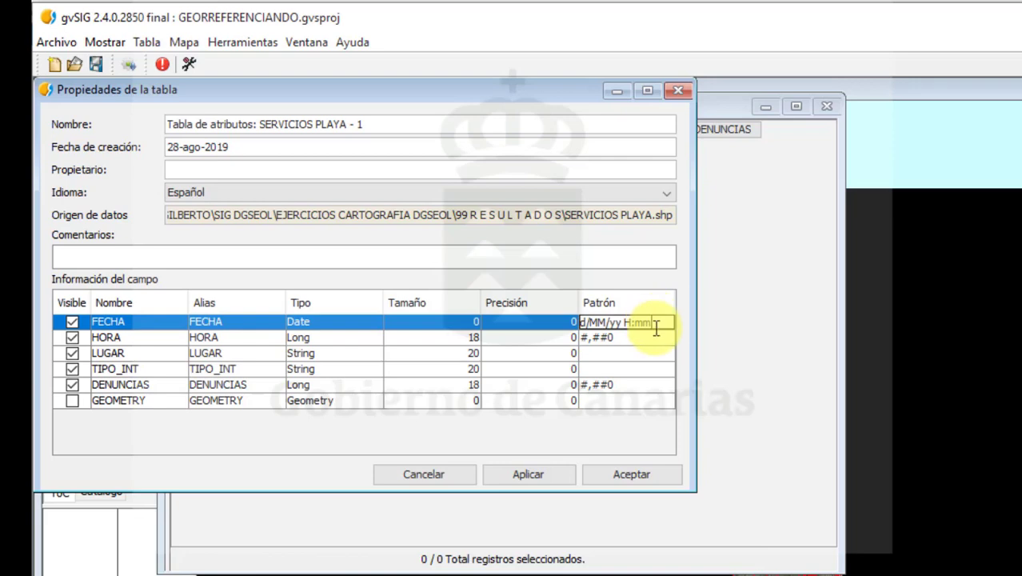
{"action": "key", "text": "BackSpace"}
{"action": "key", "text": "BackSpace"}
{"action": "key", "text": "BackSpace"}
{"action": "key", "text": "BackSpace"}
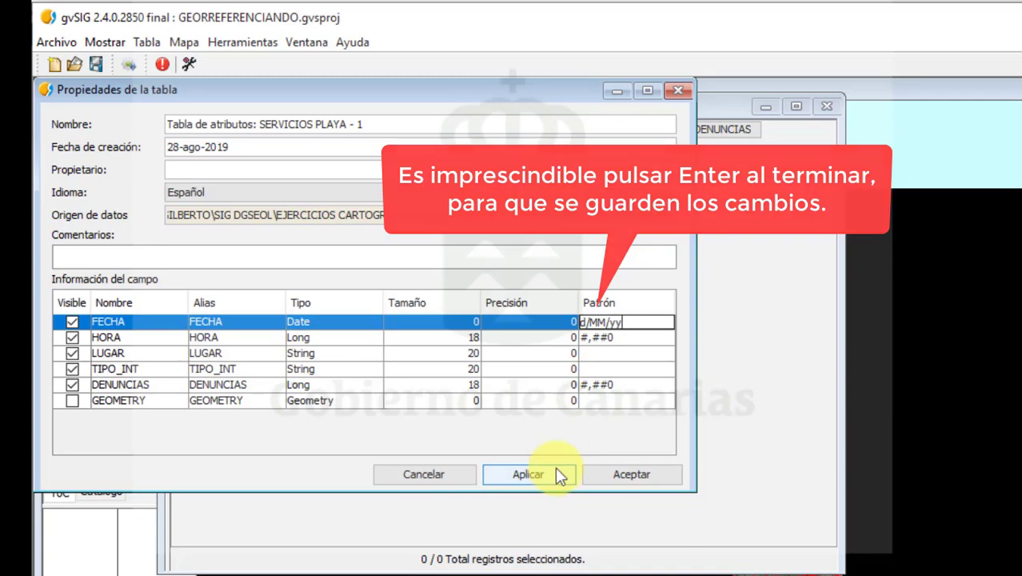
{"action": "key", "text": "Return"}
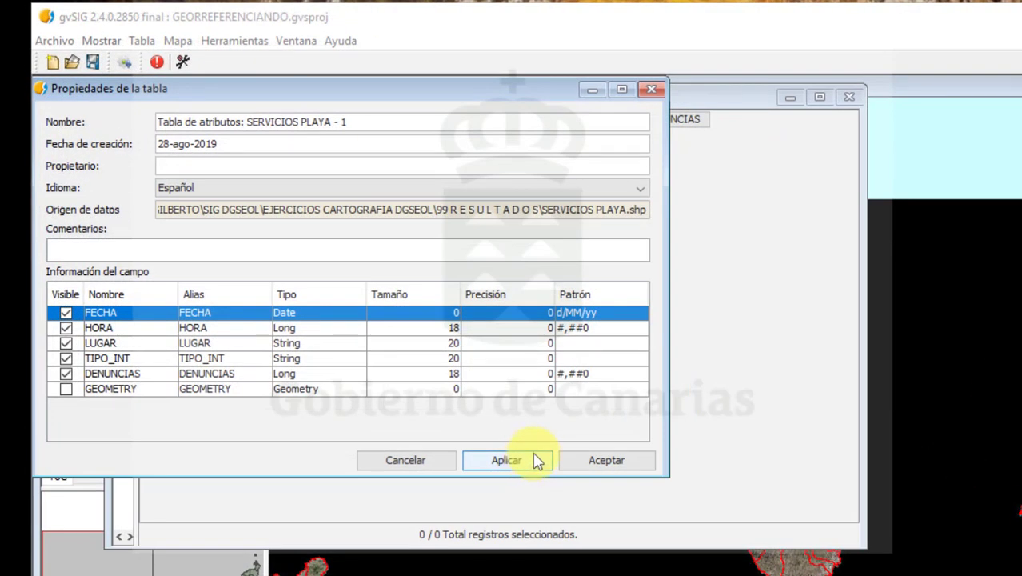
Step: Remove the comma from the HORA field's pattern, setting it to ###0, and accept the table properties
{"action": "left_click", "coordinate": [574, 333]}
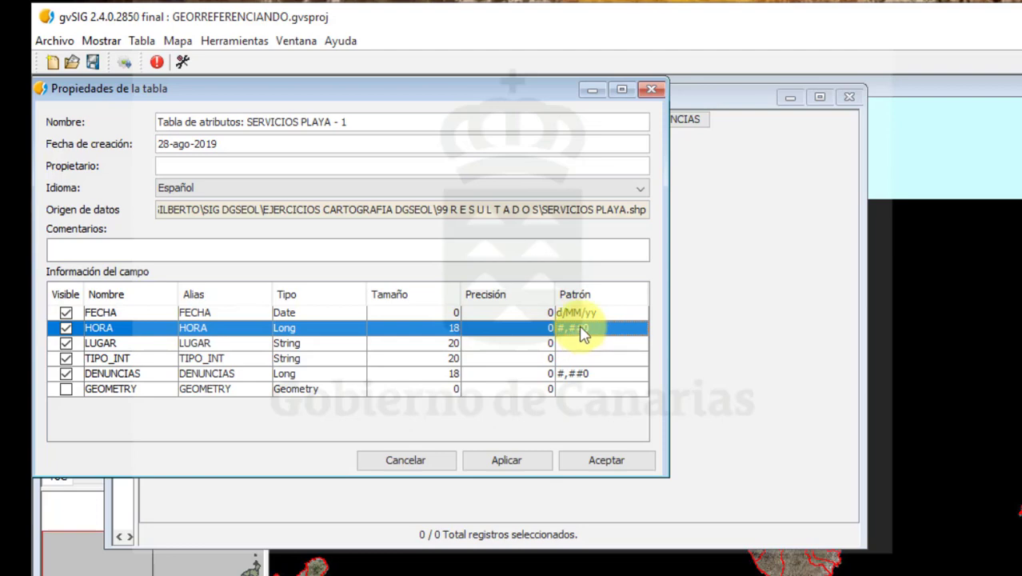
{"action": "double_click", "coordinate": [584, 332]}
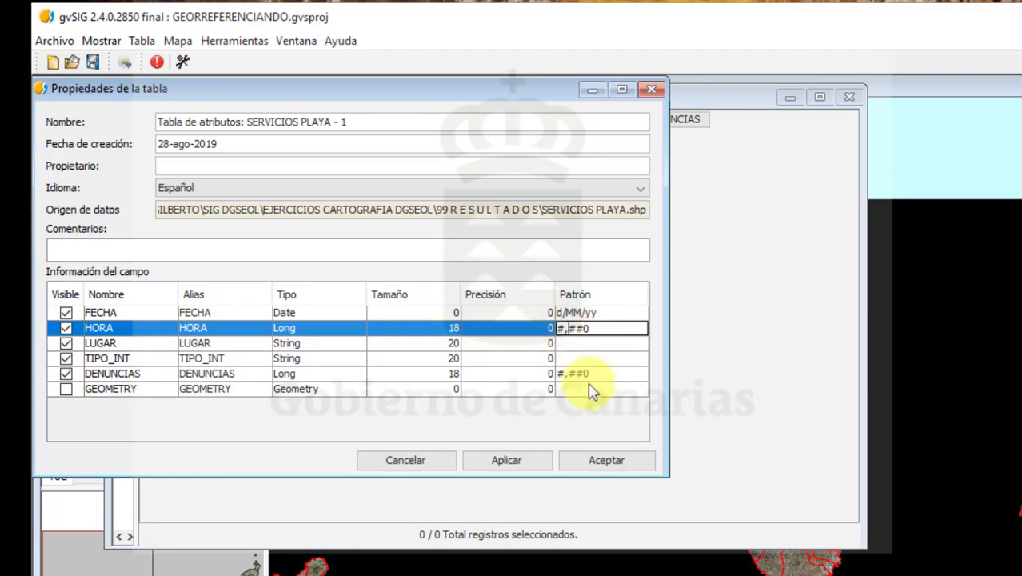
{"action": "key", "text": "BackSpace"}
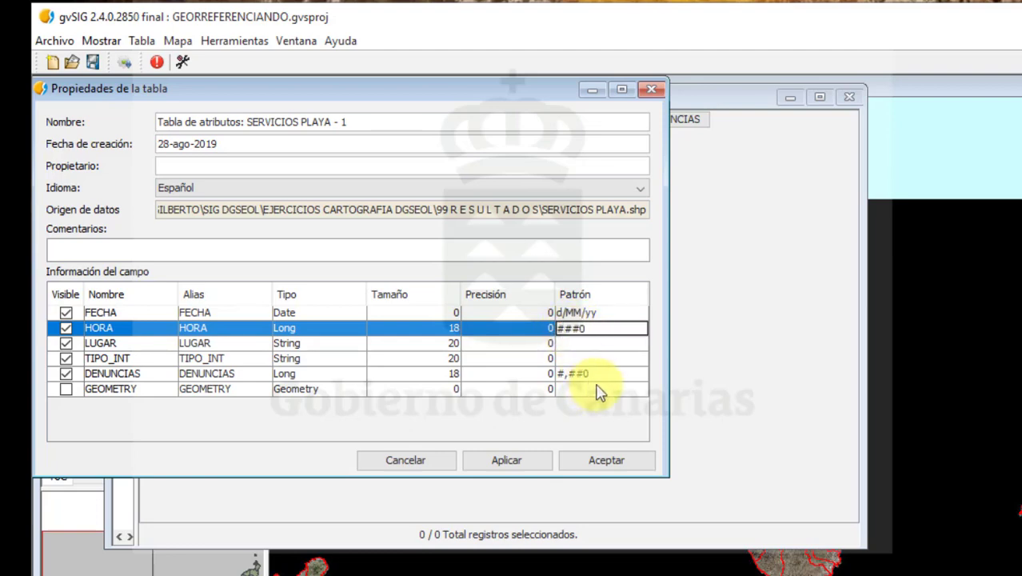
{"action": "key", "text": "Return"}
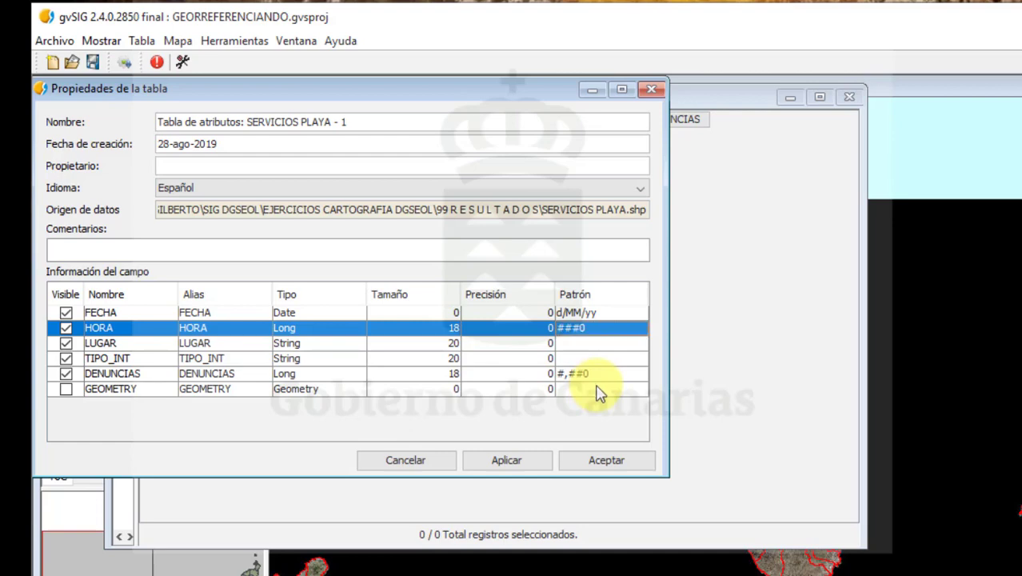
{"action": "left_click", "coordinate": [592, 470]}
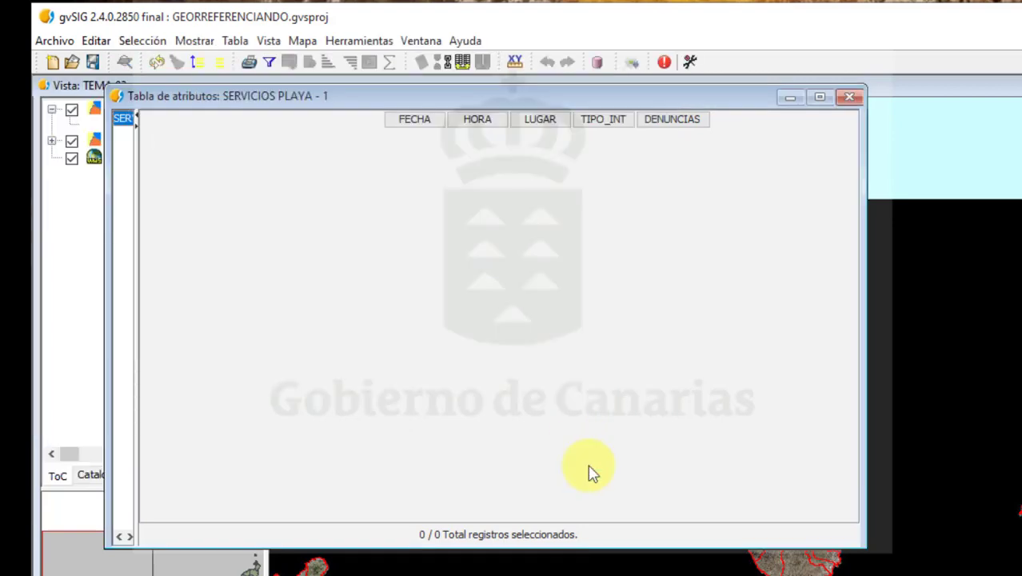